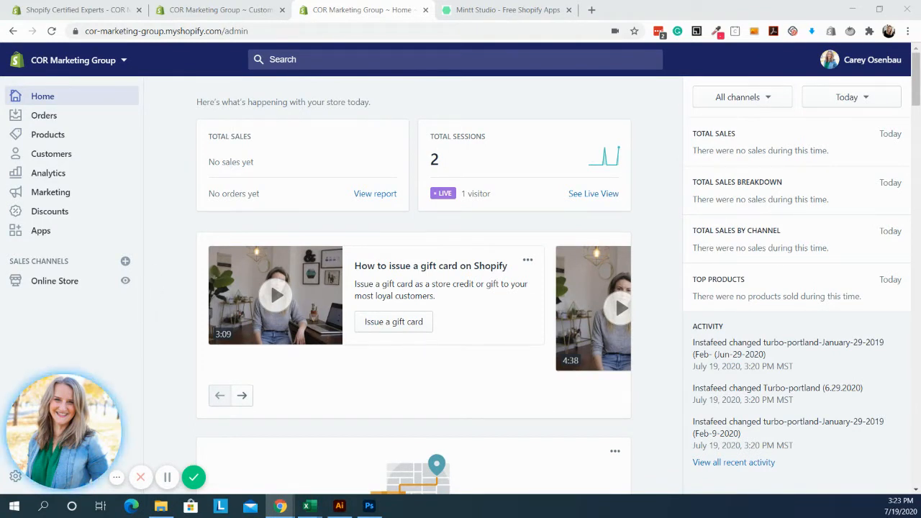
Step: Search the Shopify App Store for "INSTAGRAM" and open the Instafeed - Instagram Feed listing by Mintt Studio
click(41, 231)
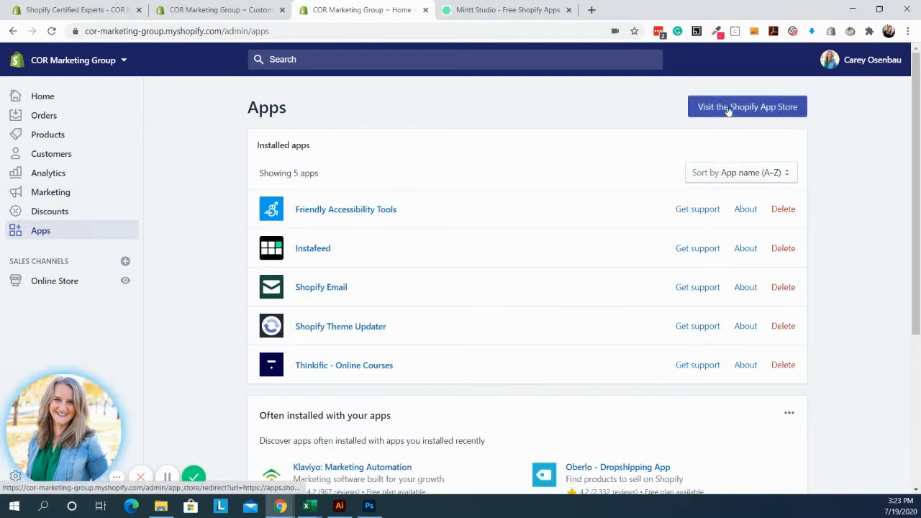
click(727, 108)
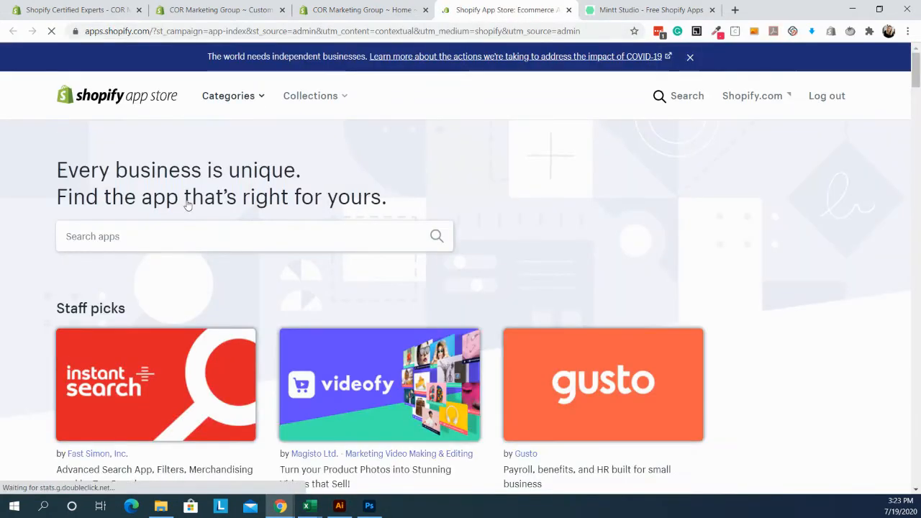
click(174, 242)
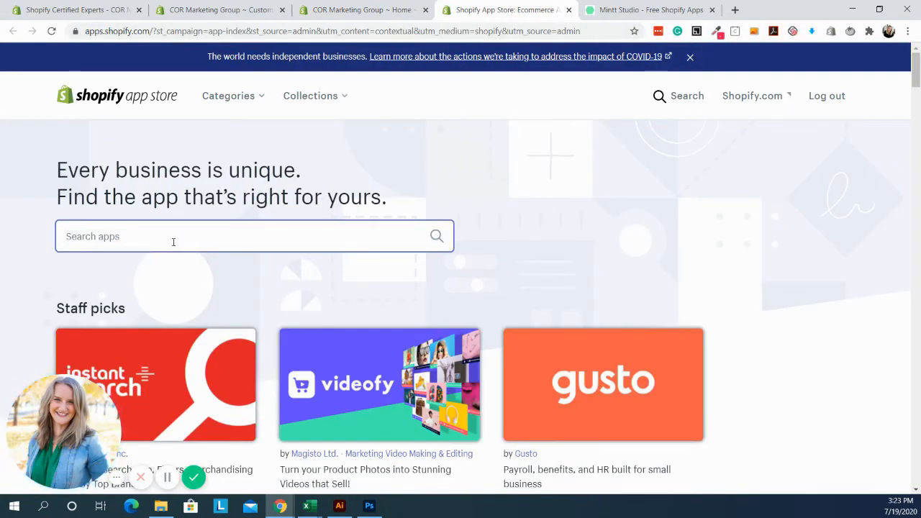
text(INSTAGRAM)
key(Return)
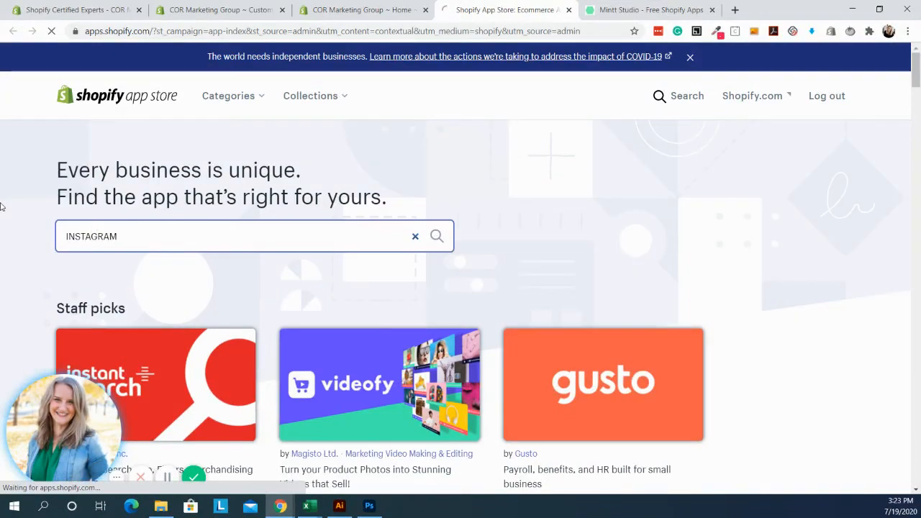
scroll(433, 204, down, 3)
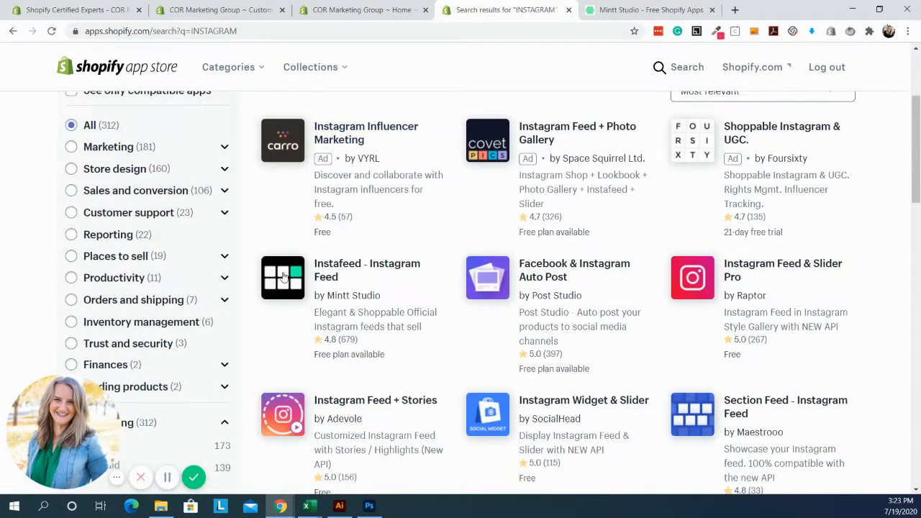
click(349, 268)
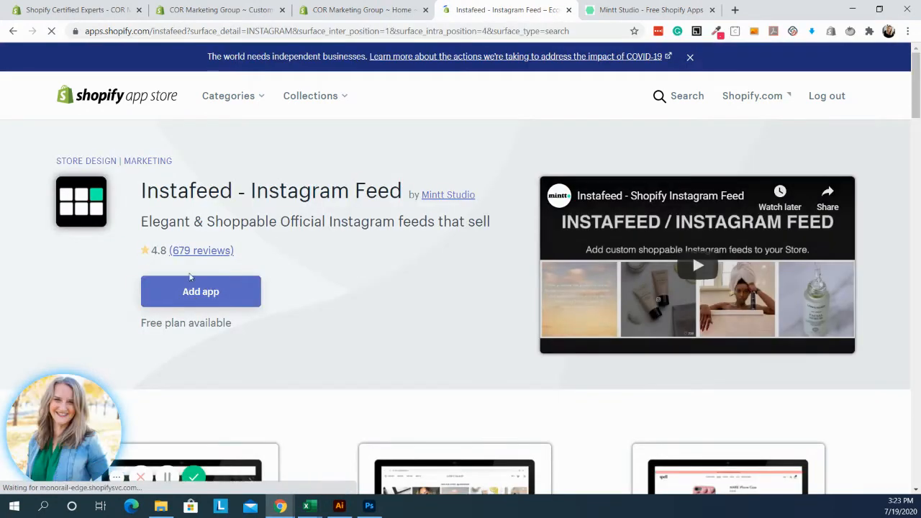
Step: Open the installed Instafeed app and connect the Instagram account, continuing with the previously linked settings
click(354, 11)
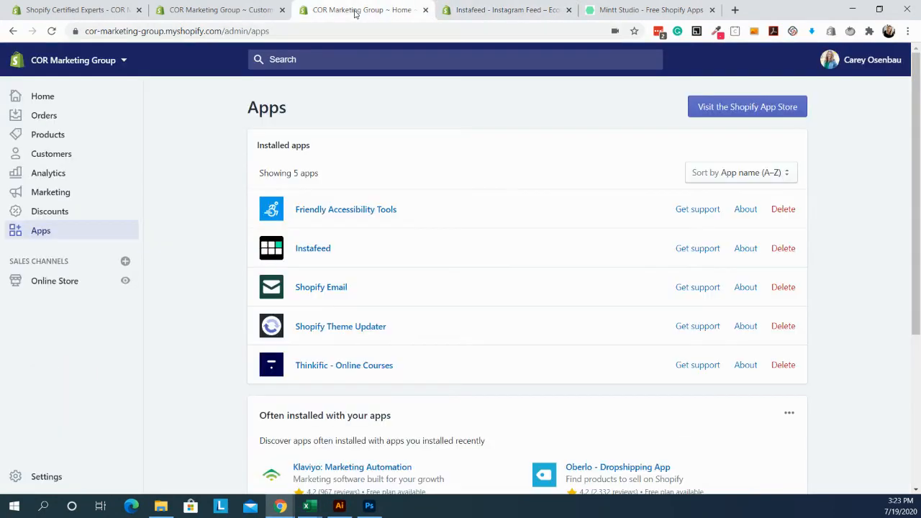
click(308, 250)
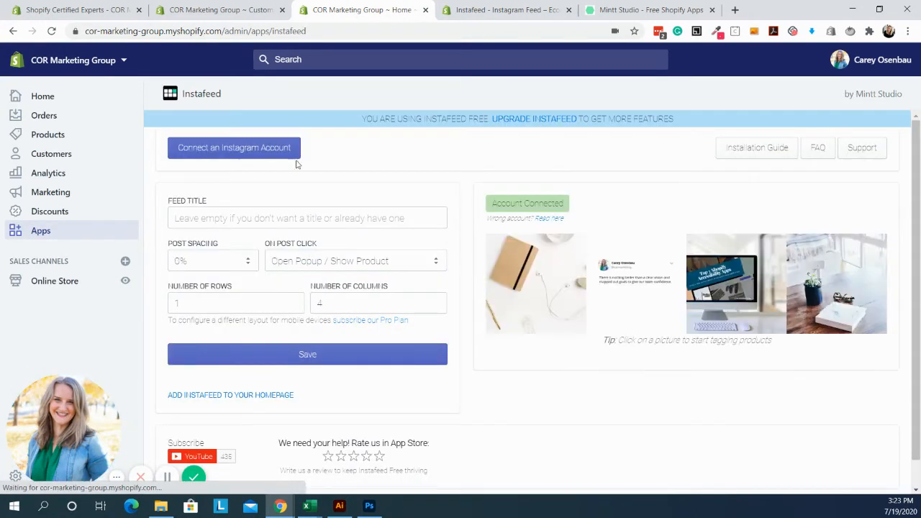
click(242, 147)
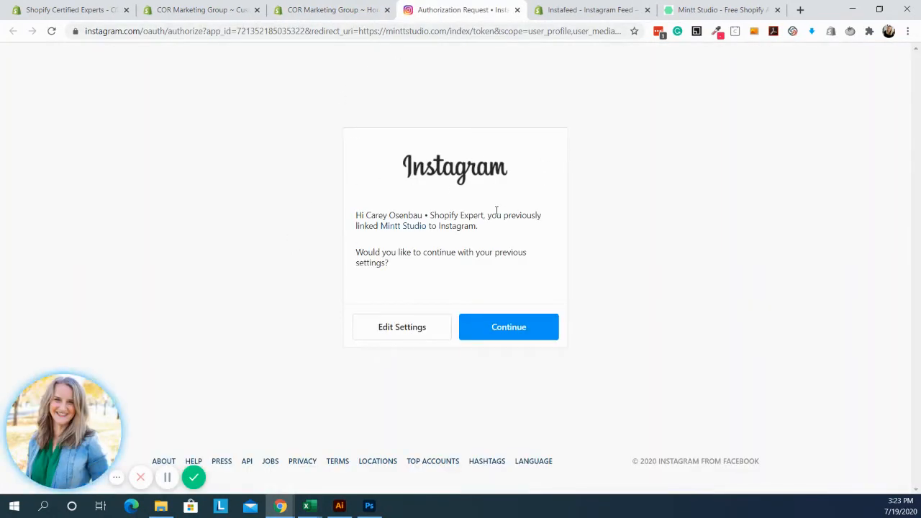
click(508, 327)
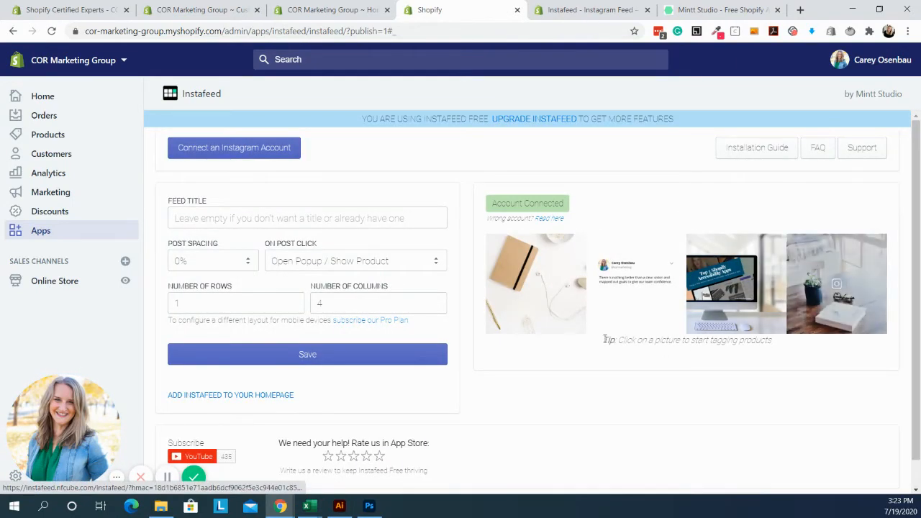
Step: Set the feed's post spacing to 1% and leave the post click action on Open Popup / Show Product
click(212, 263)
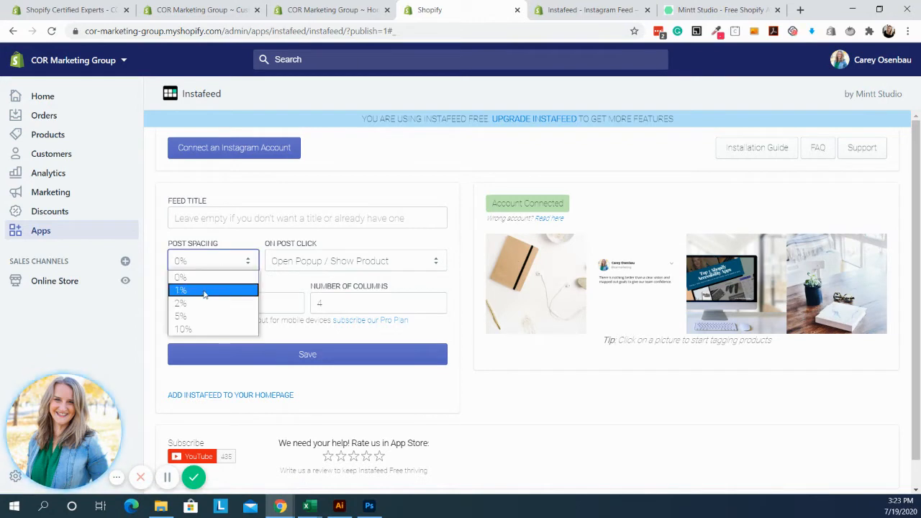
click(204, 292)
click(363, 262)
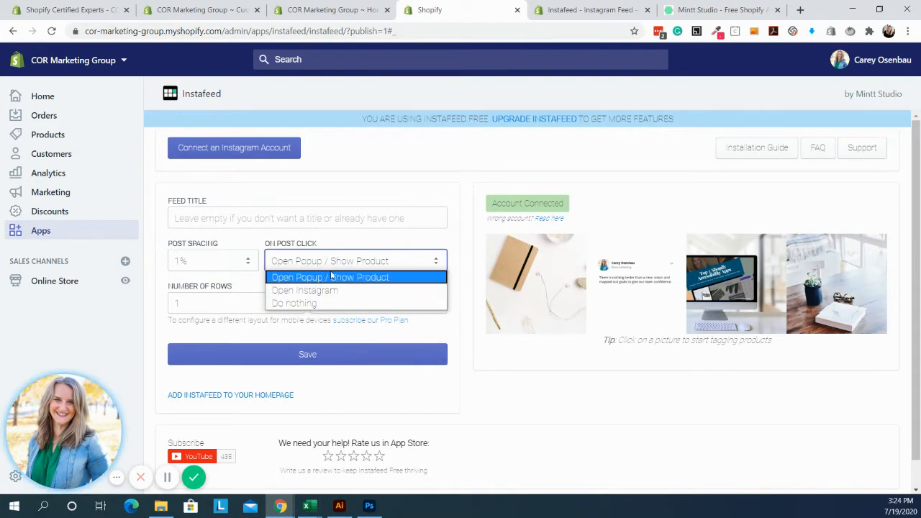
click(400, 246)
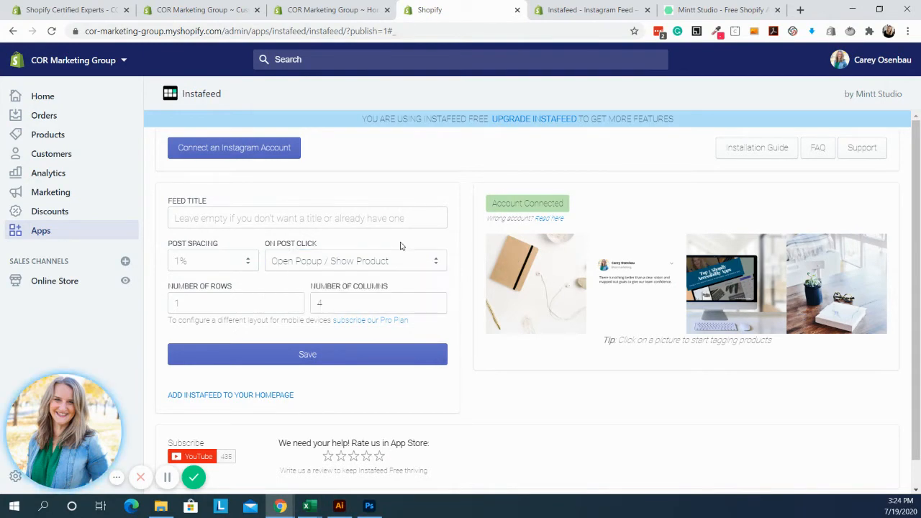
Step: Try 2 rows and 8 columns for the feed, and return the layout to 1 row and 4 columns
click(294, 301)
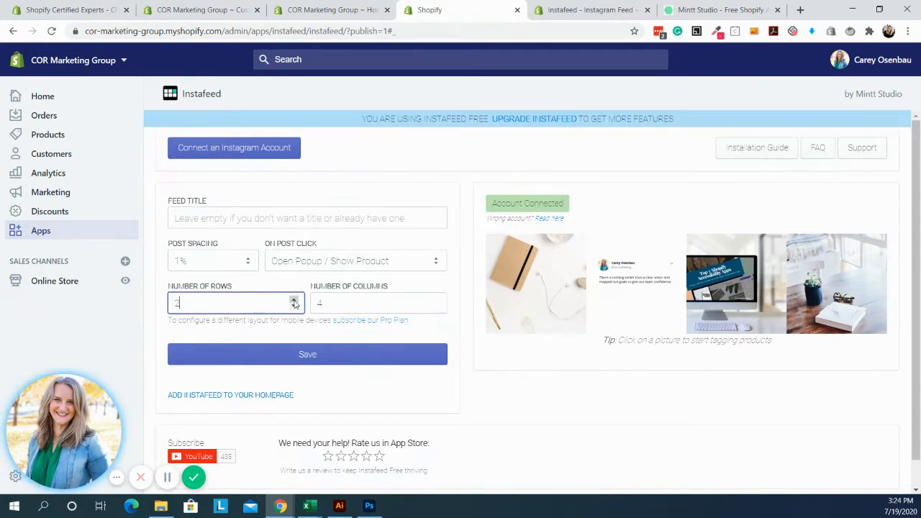
double_click(437, 301)
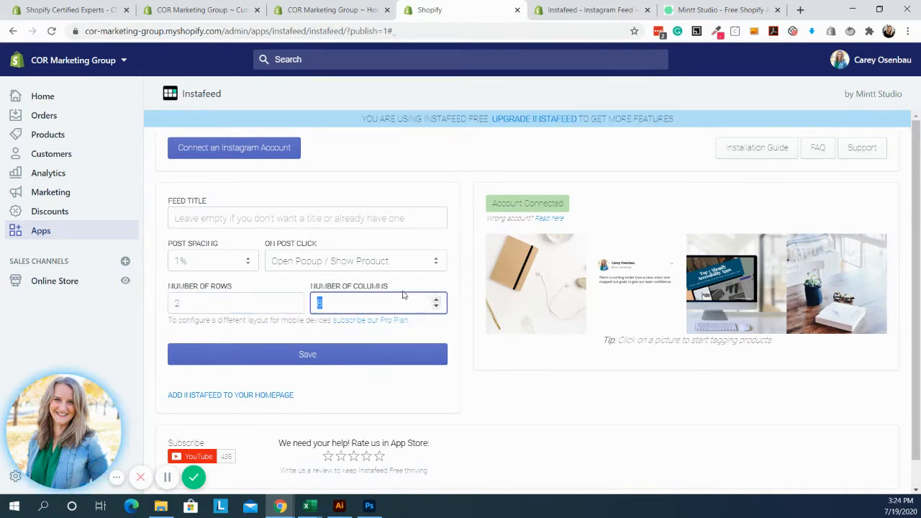
click(436, 307)
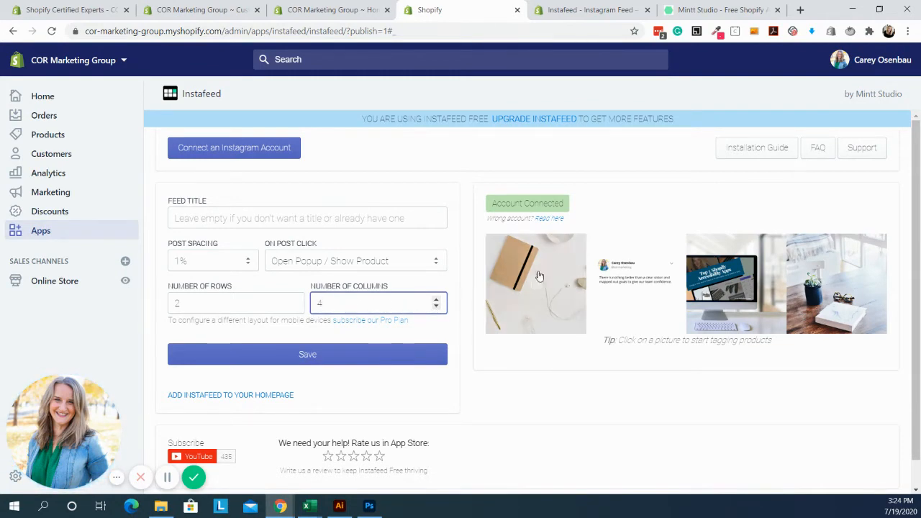
click(206, 302)
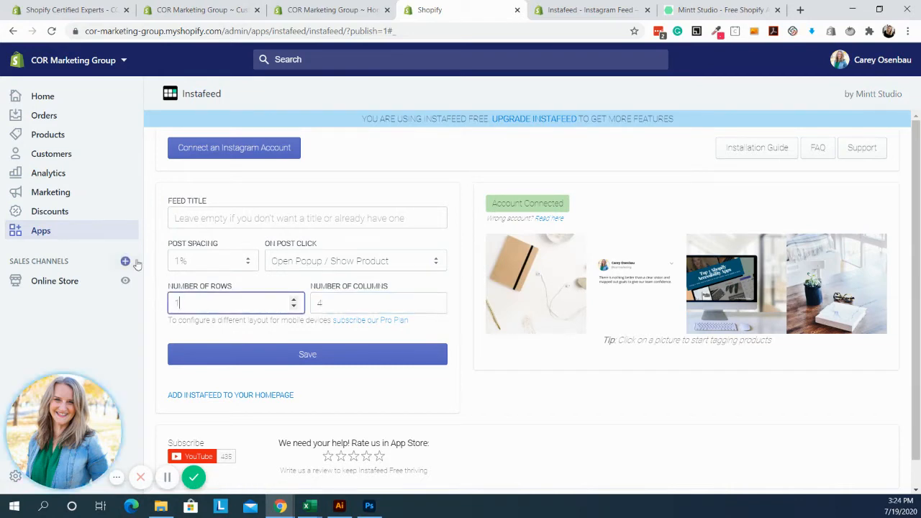
Step: Save the Instafeed feed settings and check the feed preview
click(291, 354)
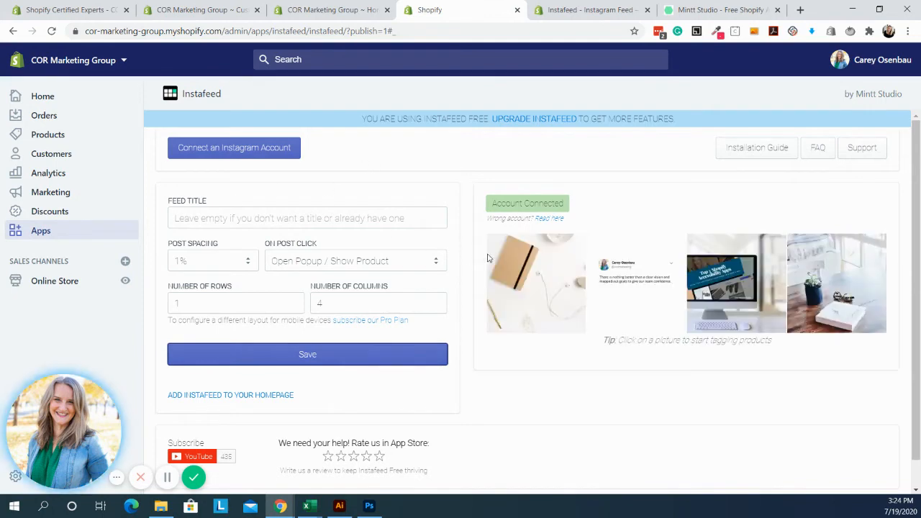
scroll(487, 258, down, 1)
scroll(486, 258, up, 1)
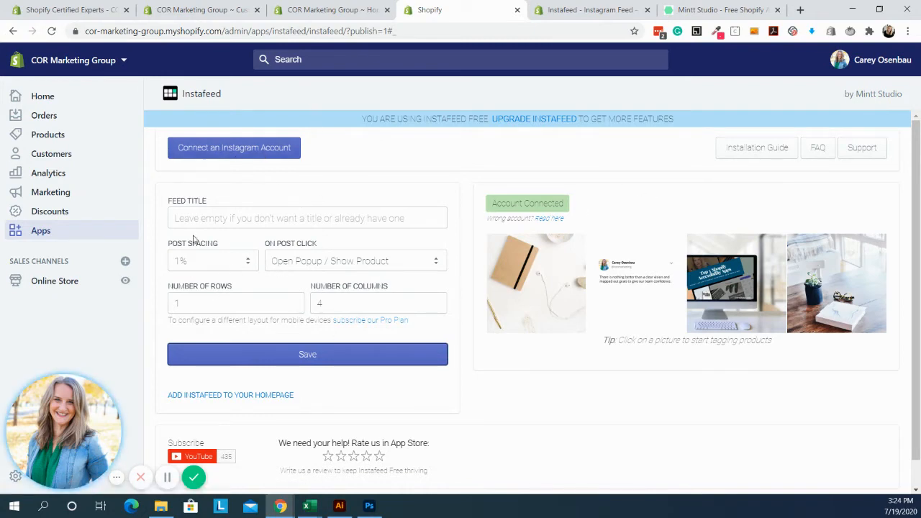
click(210, 13)
scroll(82, 175, up, 5)
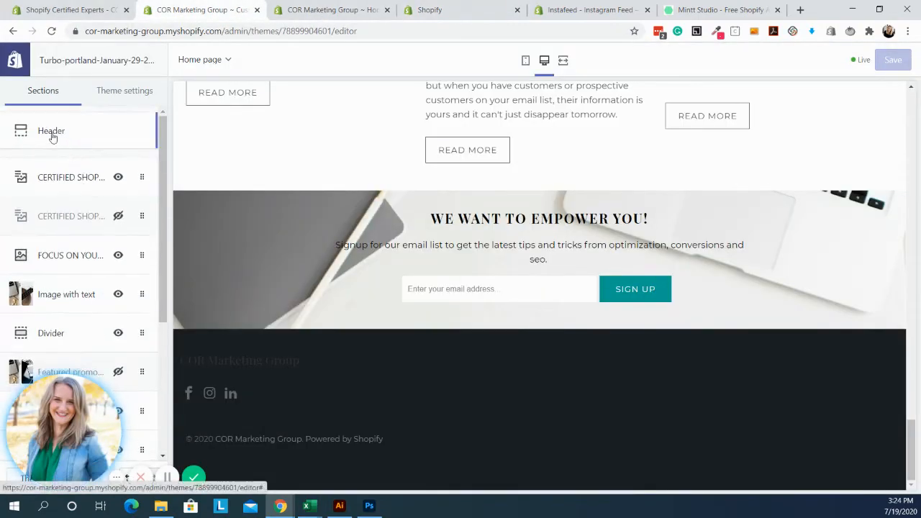
scroll(342, 286, up, 10)
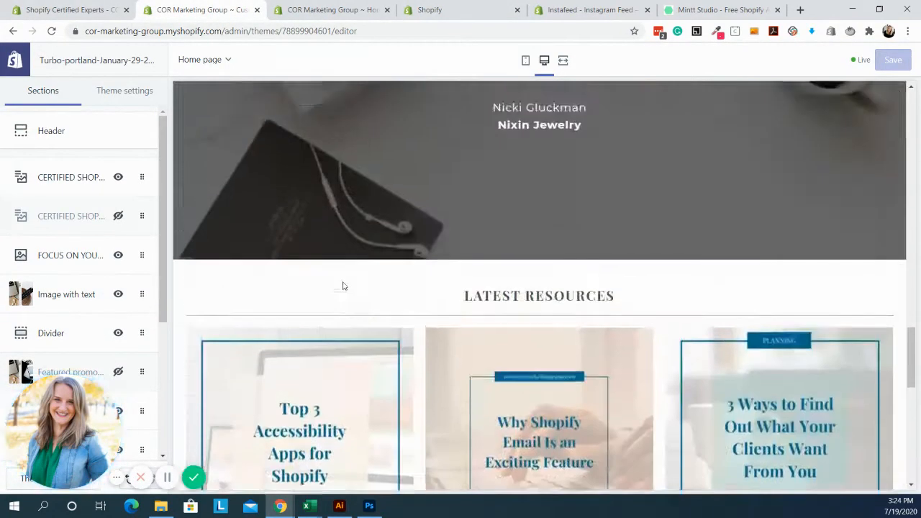
scroll(343, 287, up, 10)
click(85, 12)
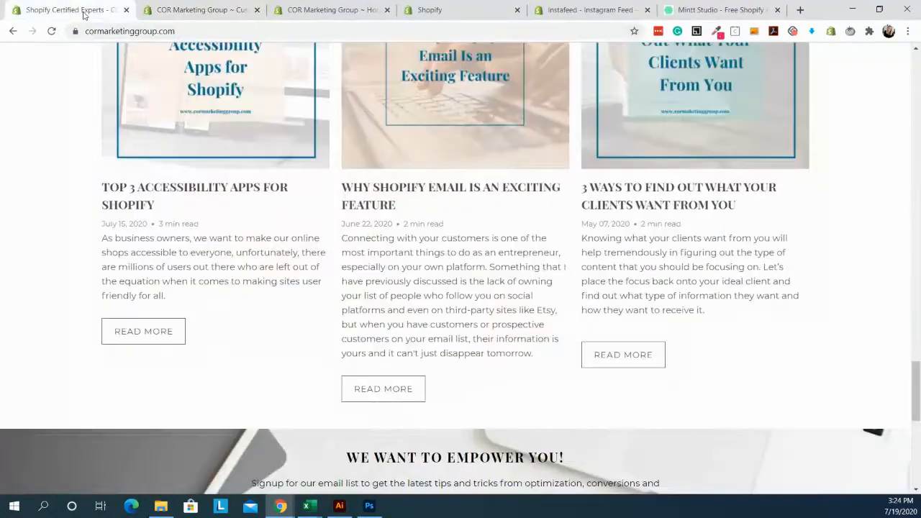
Step: Go from the Instafeed page to the online store's themes and start customizing the live theme, turbo-portland-January-29-2019 (Feb-9-2020)
click(267, 12)
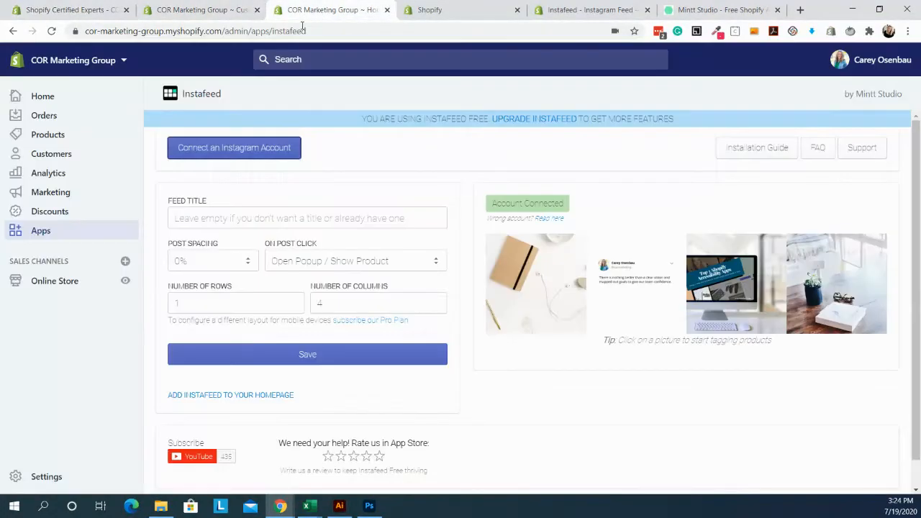
click(45, 278)
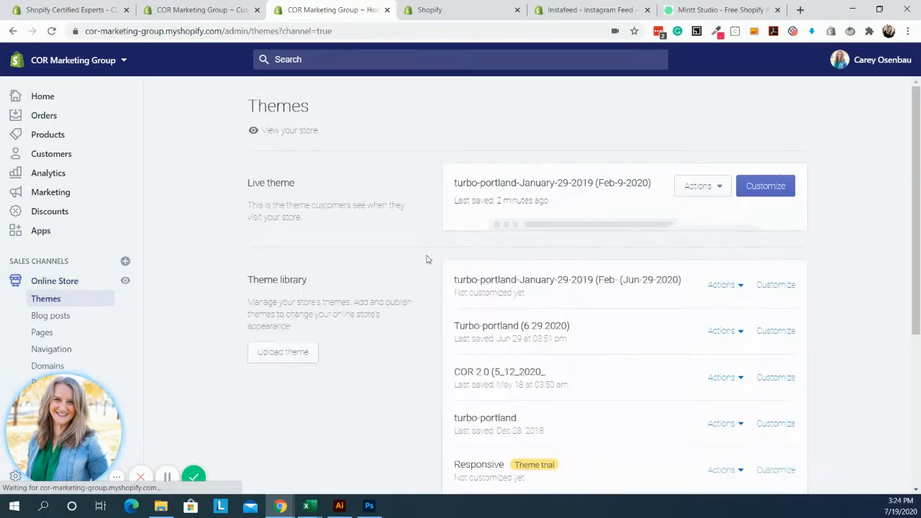
click(772, 187)
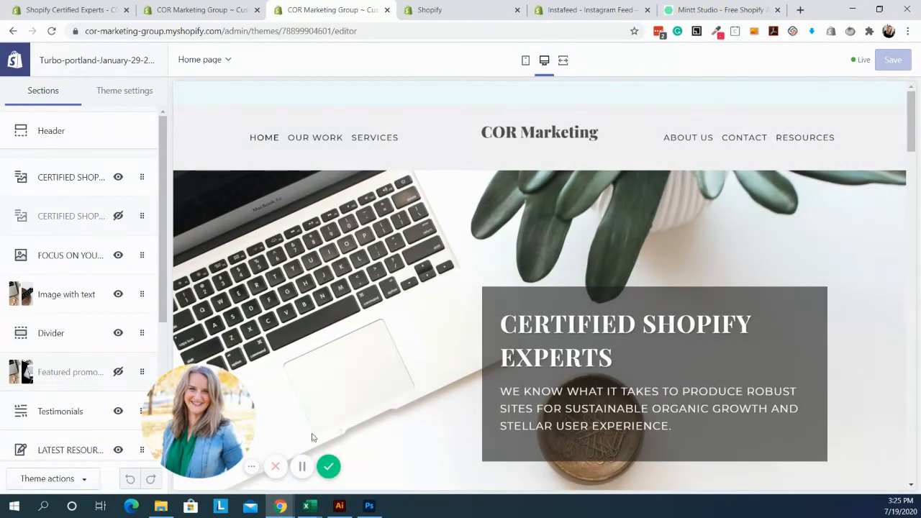
drag(213, 414, 786, 408)
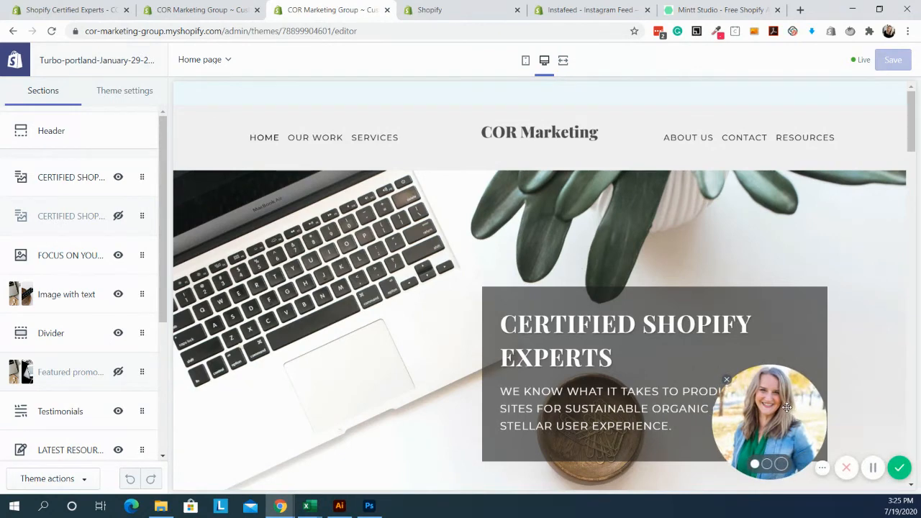
Step: Add an Instafeed App section from the Instagram Feed group to the home page
scroll(68, 395, down, 3)
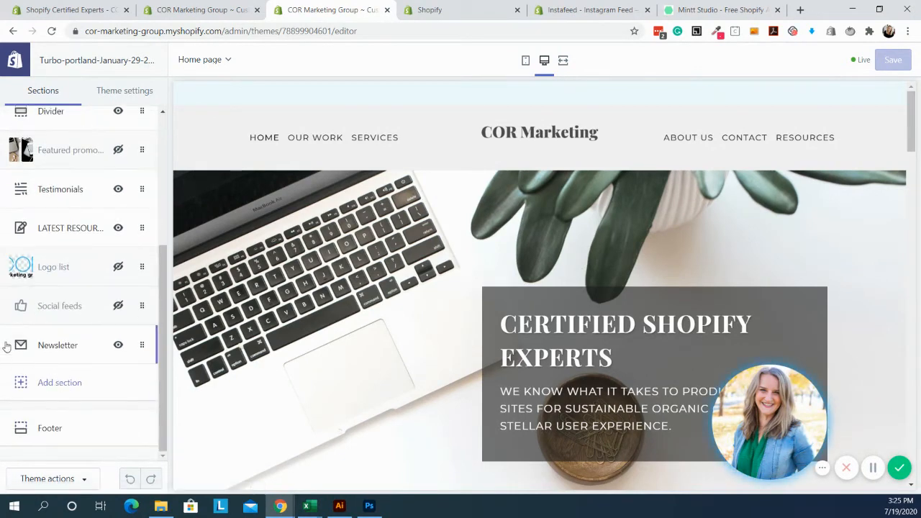
click(54, 382)
scroll(47, 374, down, 4)
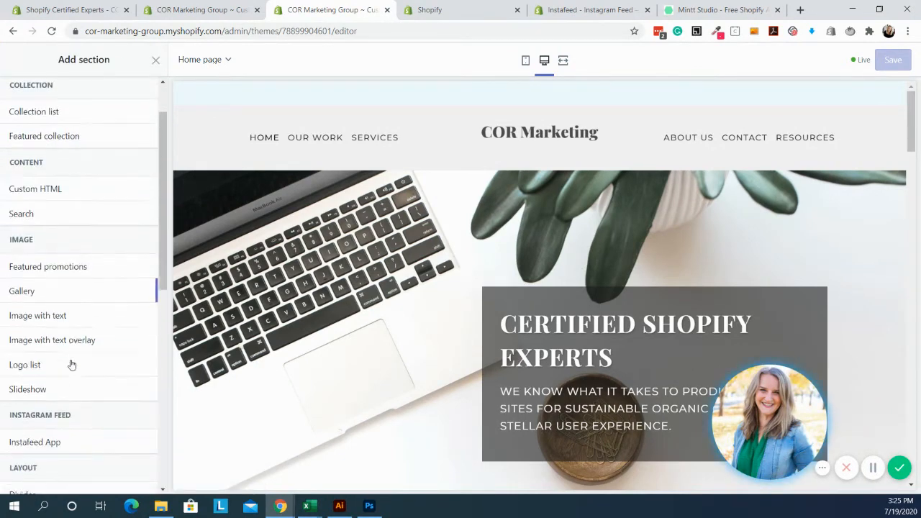
scroll(72, 365, down, 3)
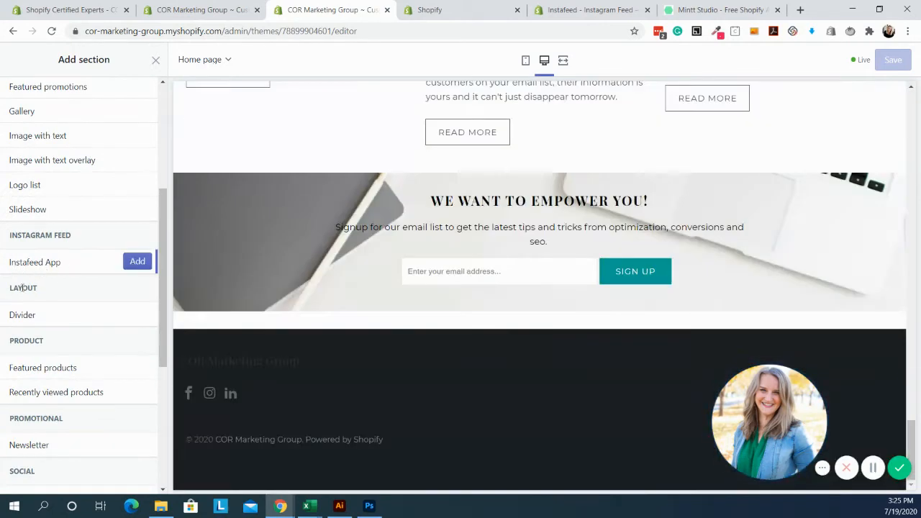
click(139, 262)
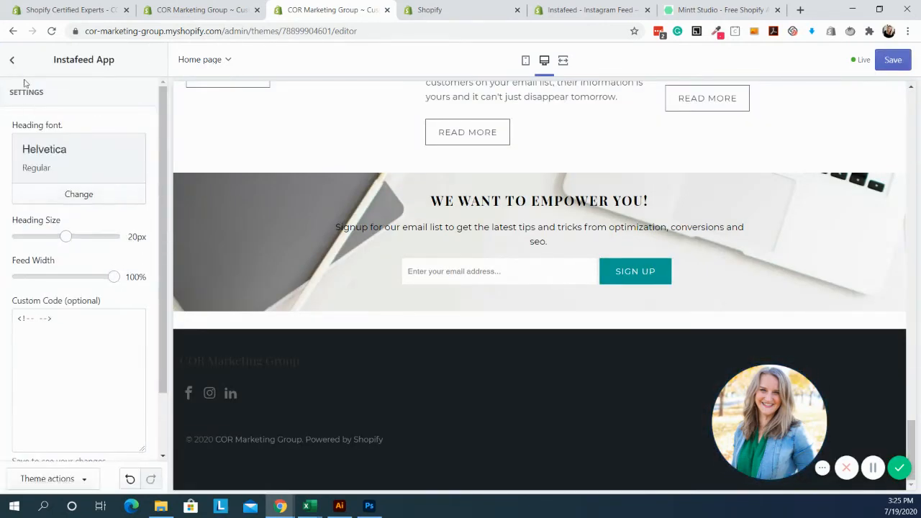
Step: Move the Instafeed App section above the Newsletter section in the home page's section order
click(13, 62)
drag(63, 388, 68, 355)
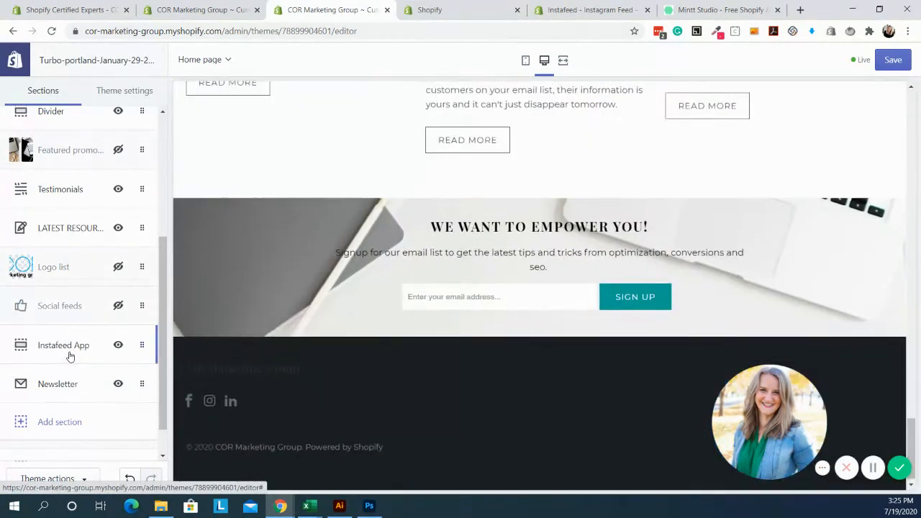
scroll(405, 216, up, 2)
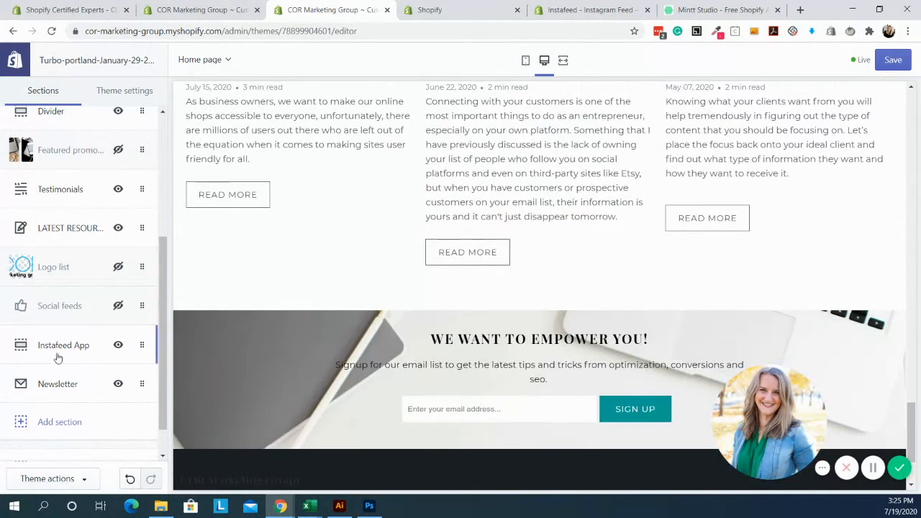
Step: Review the Instafeed App section's heading, width and custom code settings, and save the theme changes
click(65, 349)
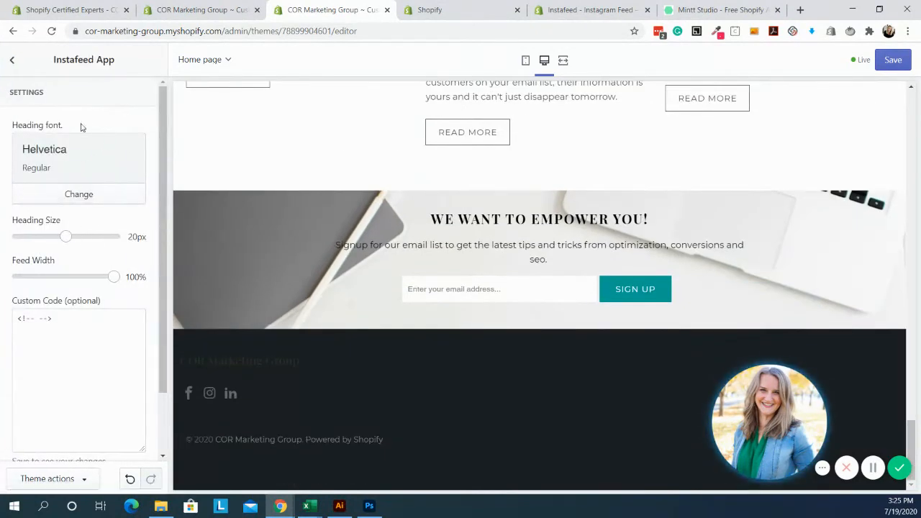
scroll(86, 302, down, 1)
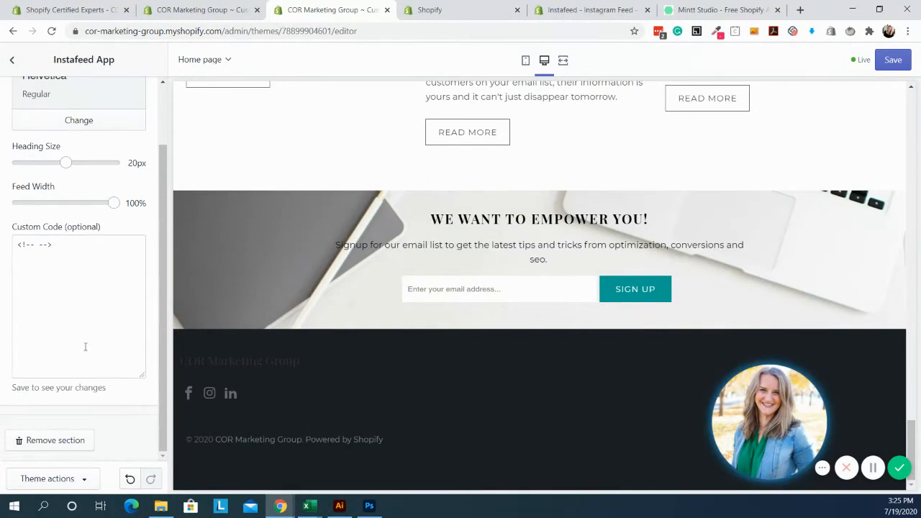
click(12, 60)
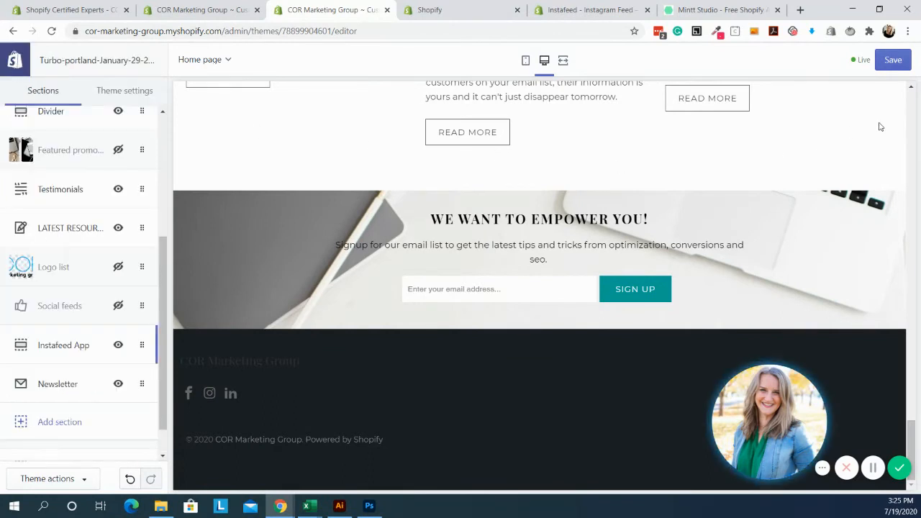
click(887, 65)
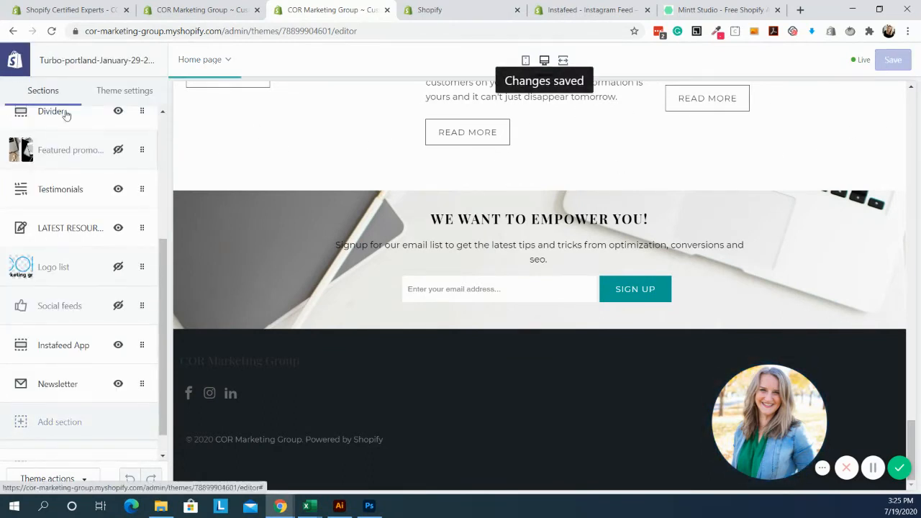
Step: Reload the live storefront home page and check the Instagram feed above the newsletter sign-up
click(76, 11)
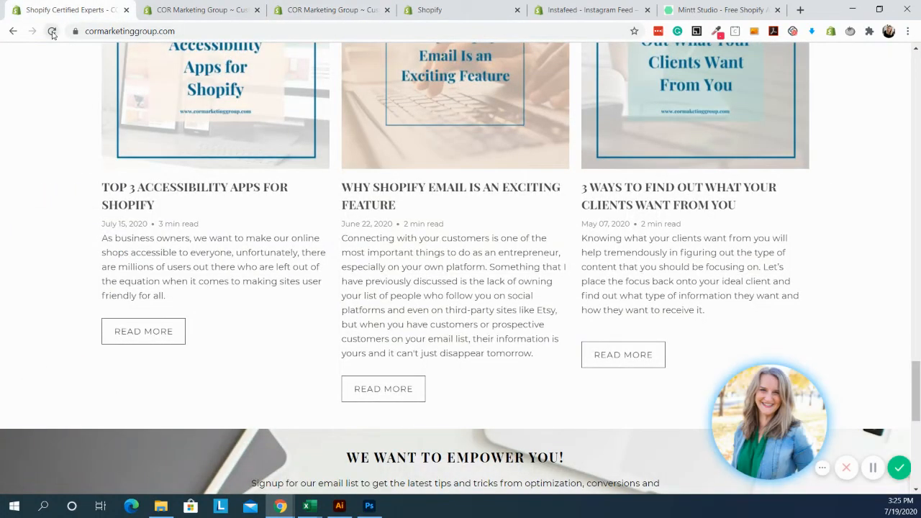
click(51, 31)
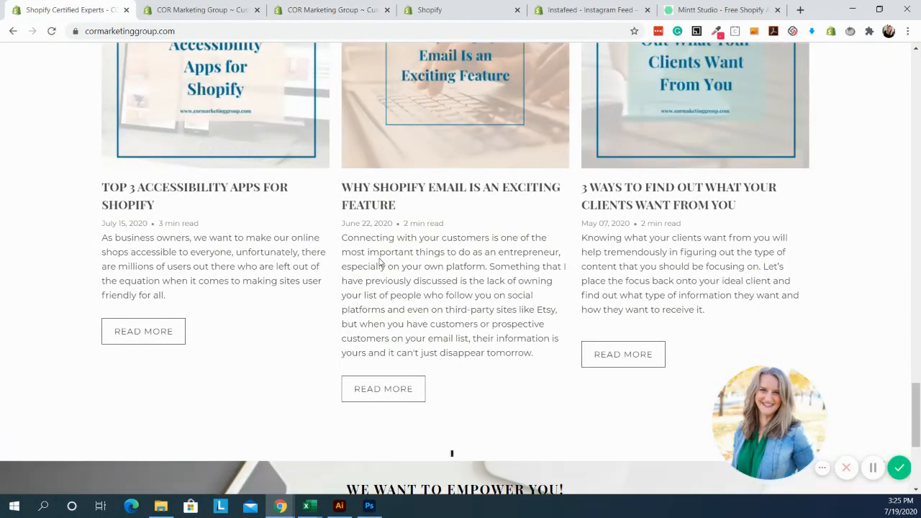
scroll(493, 305, down, 3)
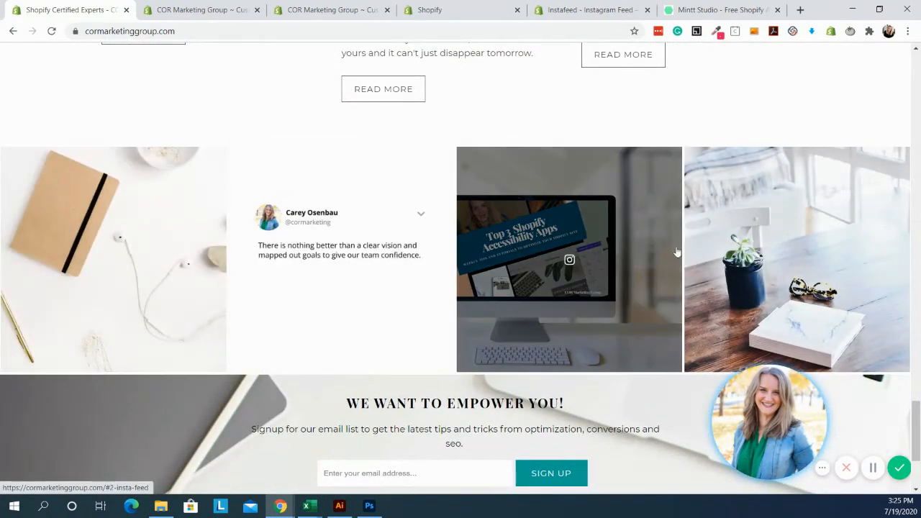
scroll(776, 241, up, 10)
scroll(776, 244, up, 15)
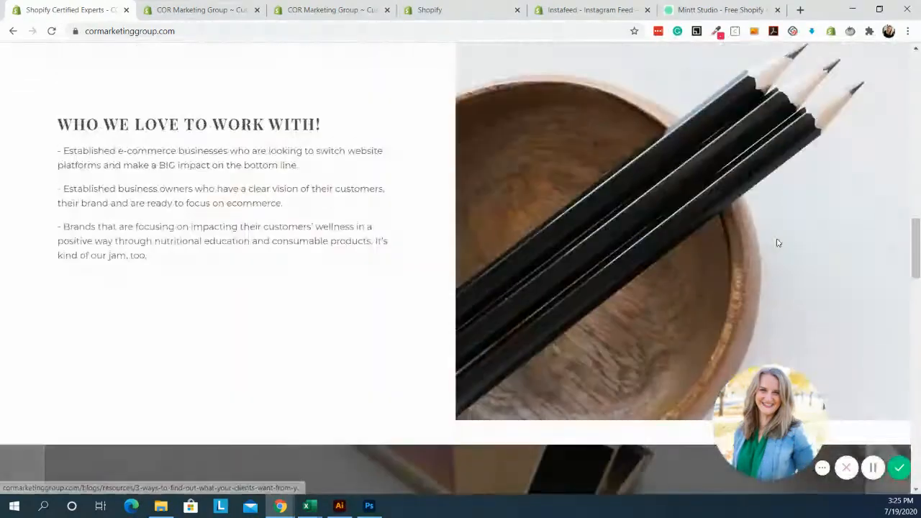